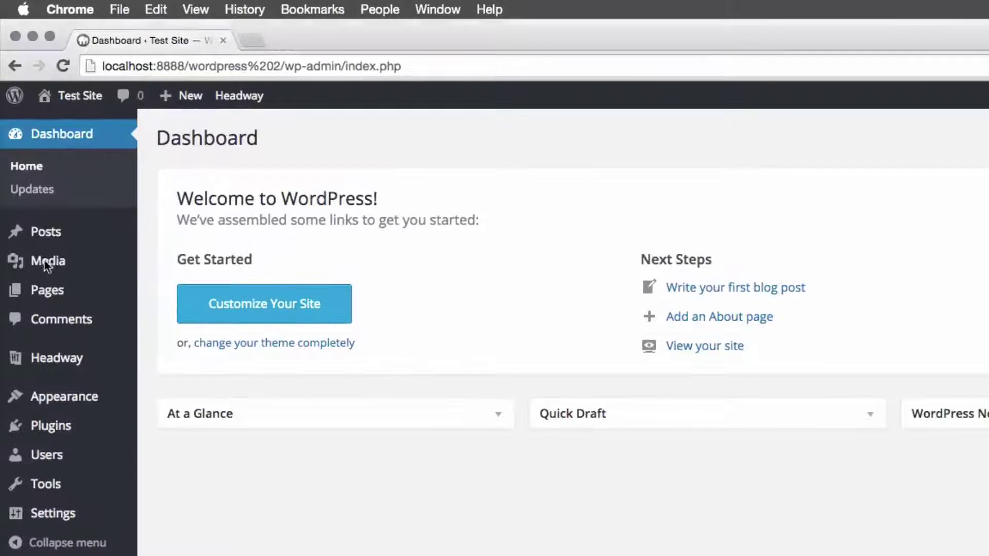
# Step: Select all three old files in the Media Library and delete them permanently
pyautogui.moveTo(93, 263)
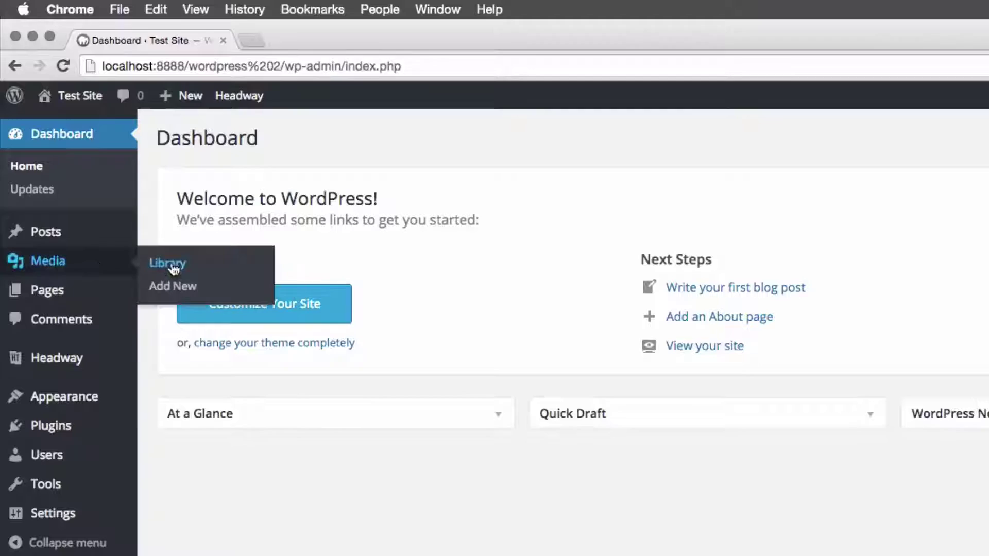
pyautogui.click(165, 259)
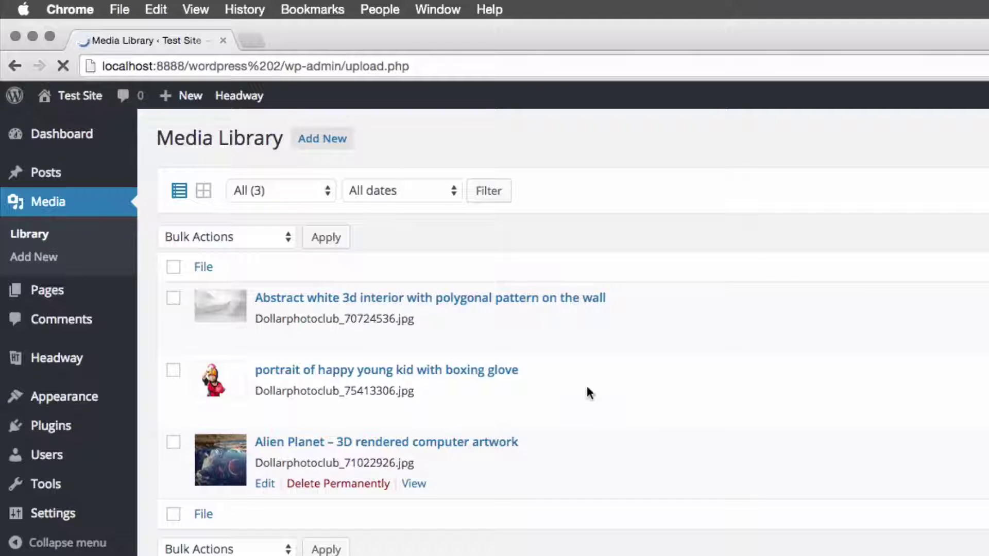
pyautogui.click(173, 266)
pyautogui.click(223, 235)
pyautogui.click(222, 253)
pyautogui.click(326, 237)
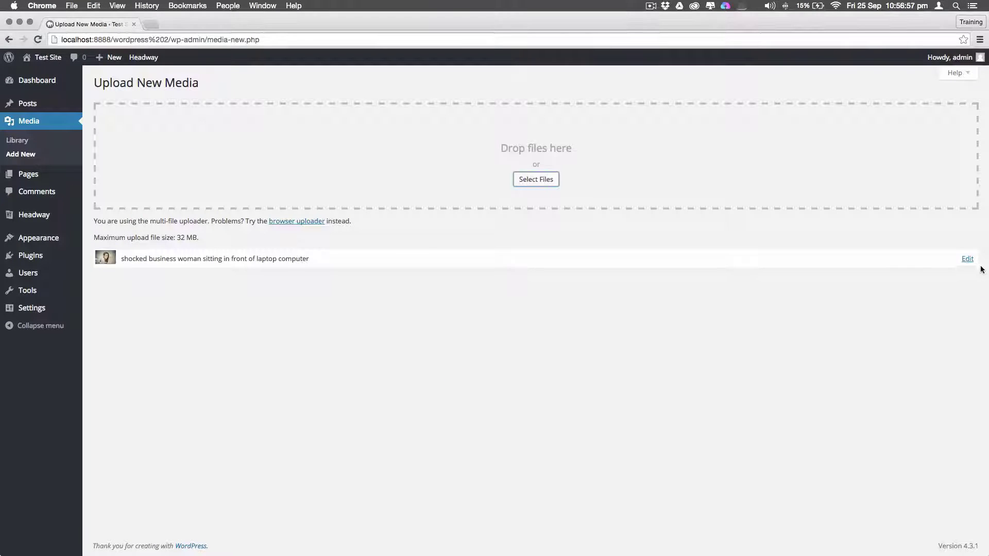
# Step: Open the uploaded photo's Edit Media page and review its 5760 × 3840 dimensions and 9 MB size
pyautogui.click(967, 260)
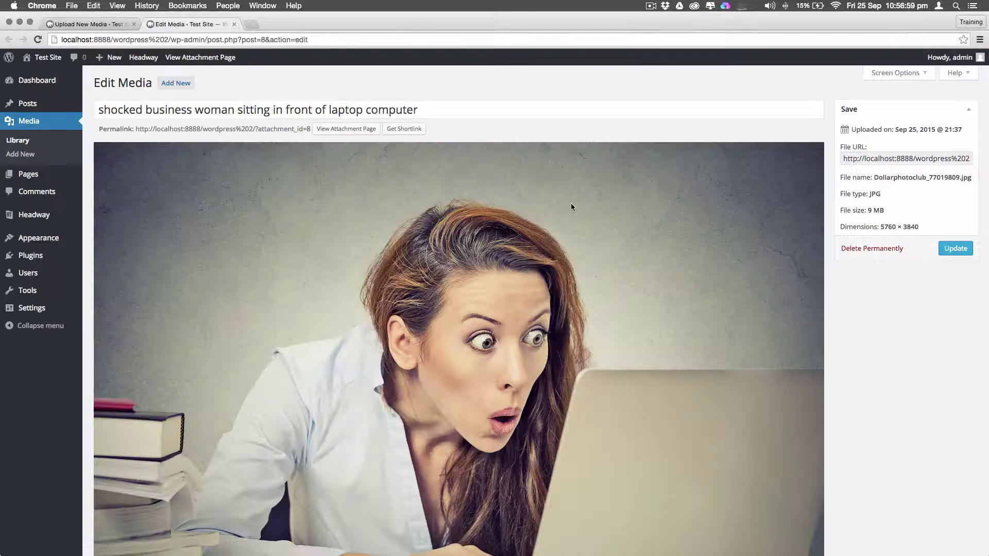
pyautogui.scroll(-5, 571, 206)
pyautogui.scroll(1, 554, 208)
pyautogui.scroll(5, 553, 208)
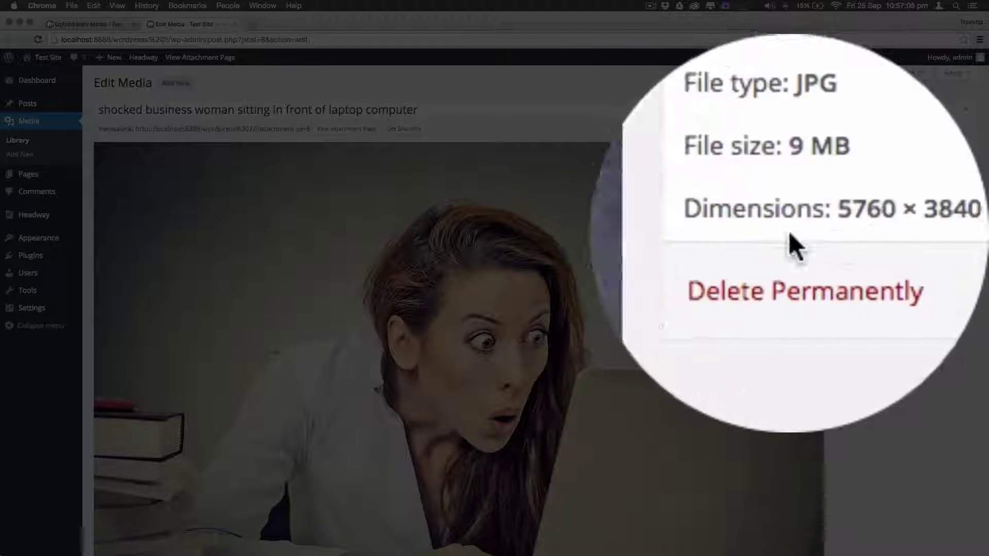
pyautogui.scroll(-4, 678, 216)
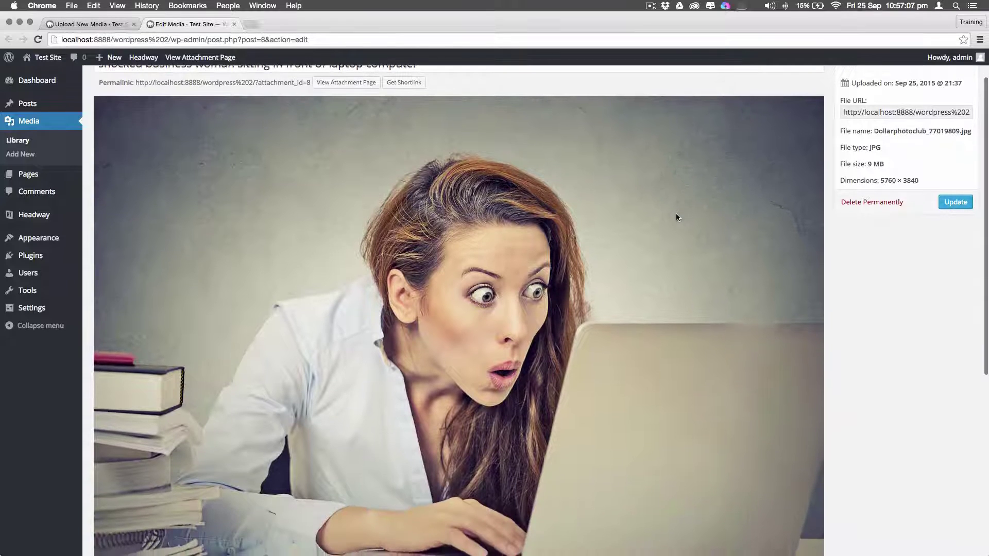
pyautogui.scroll(-1, 670, 213)
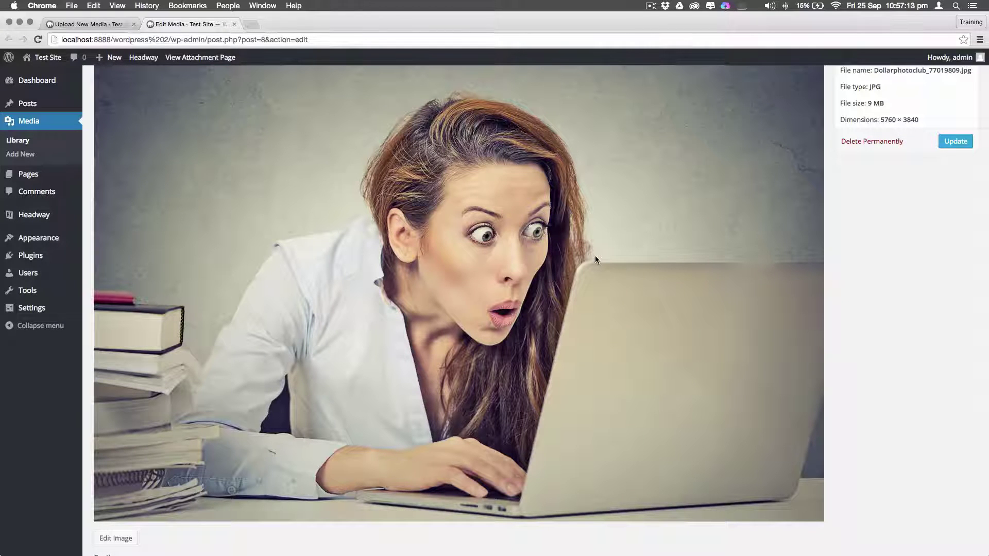
pyautogui.scroll(5, 595, 259)
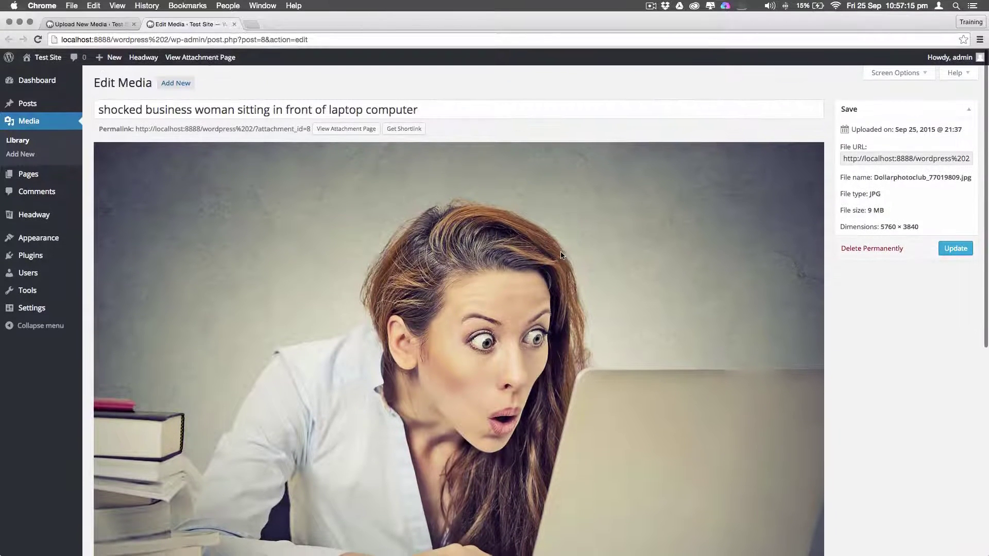
pyautogui.scroll(-4, 562, 255)
pyautogui.scroll(3, 449, 252)
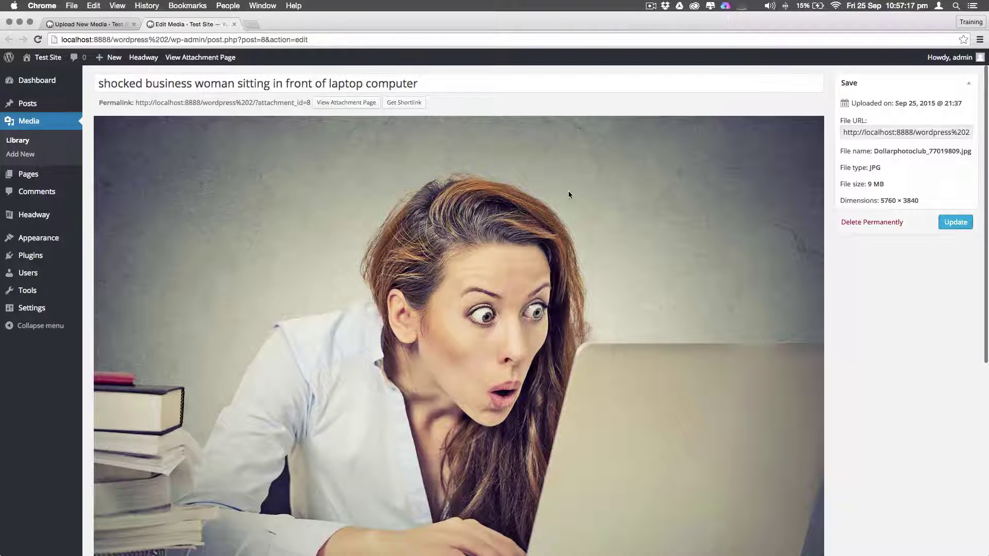
pyautogui.scroll(-10, 585, 286)
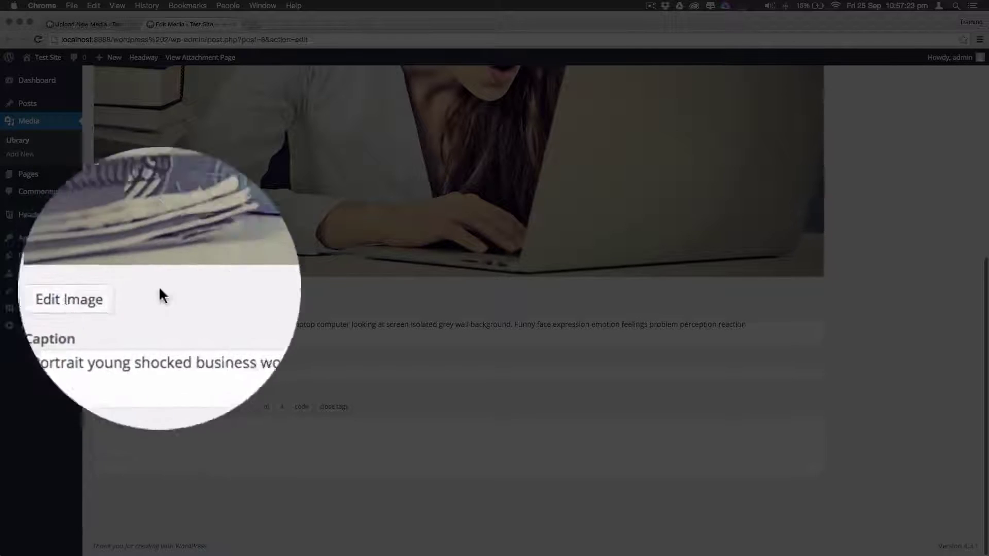
pyautogui.scroll(10, 799, 240)
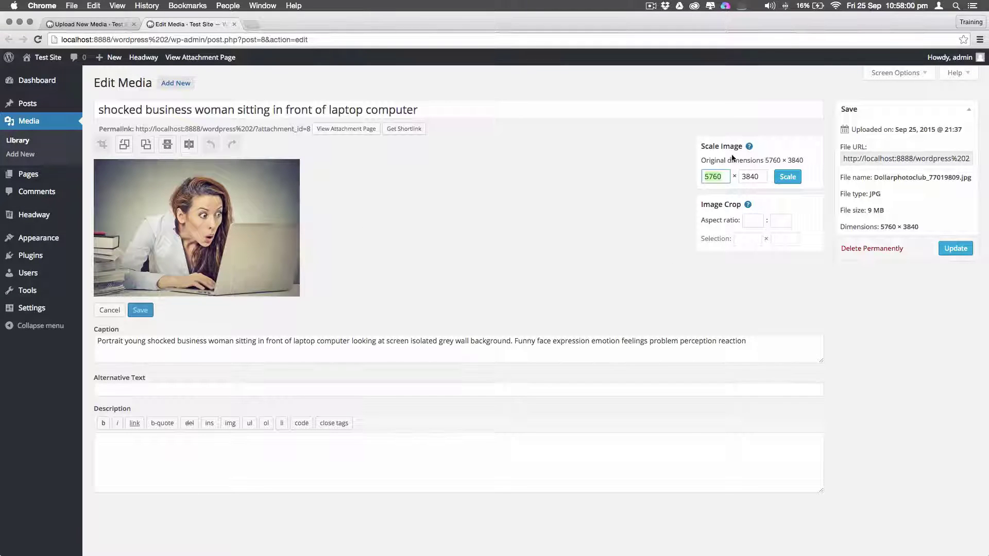
# Step: Open Edit Image, read the Scale Image help, and scale the photo to 1500 × 1000 pixels
pyautogui.click(708, 150)
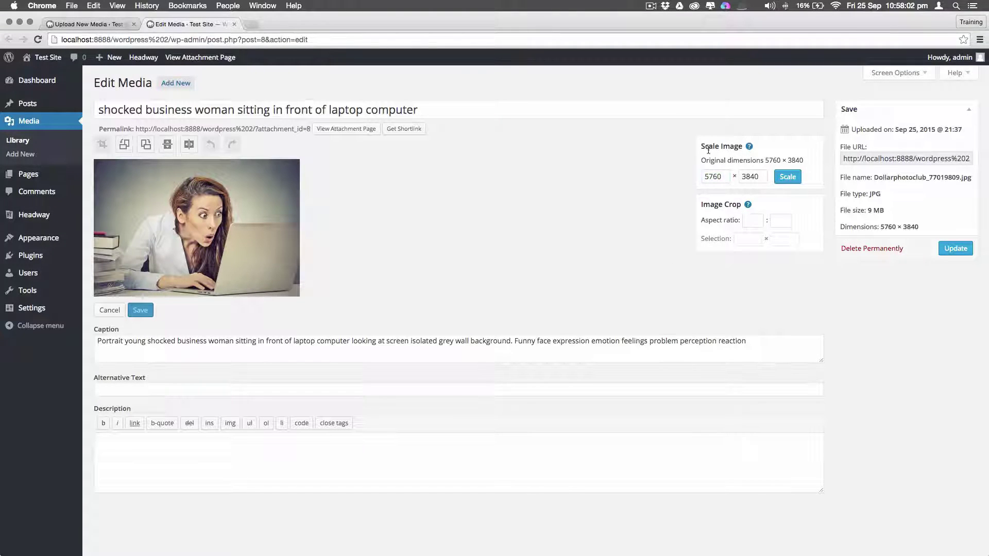
pyautogui.click(749, 147)
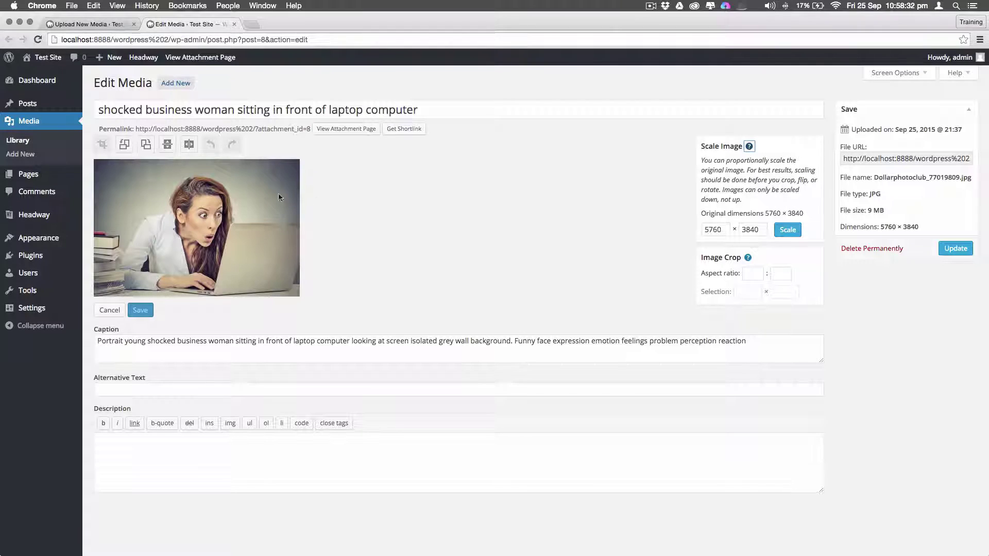
pyautogui.click(712, 230)
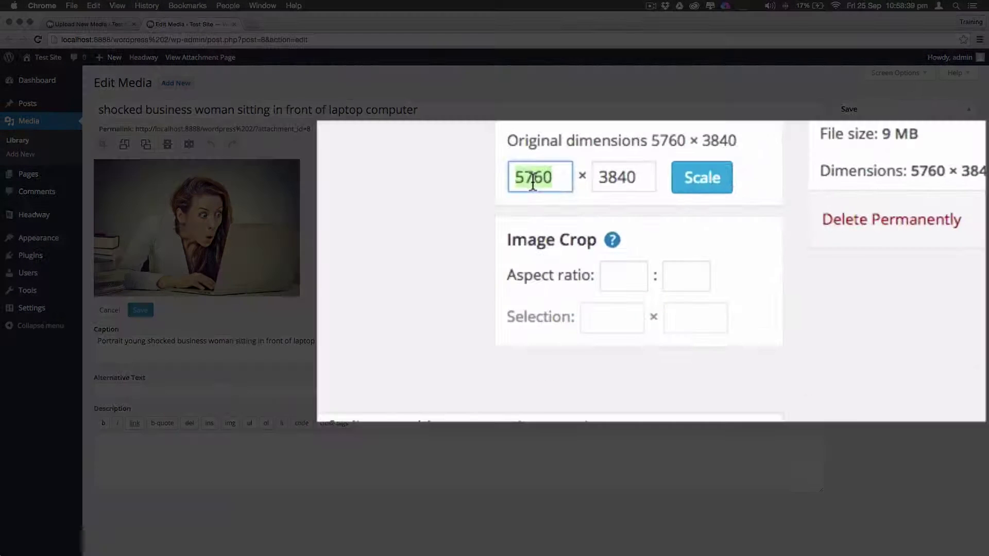
pyautogui.write('1500')
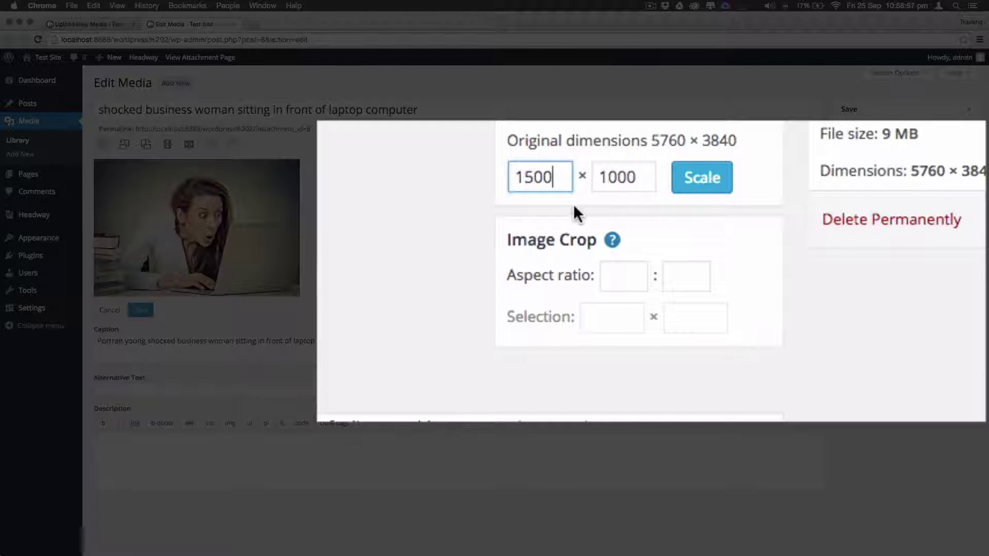
pyautogui.doubleClick(529, 181)
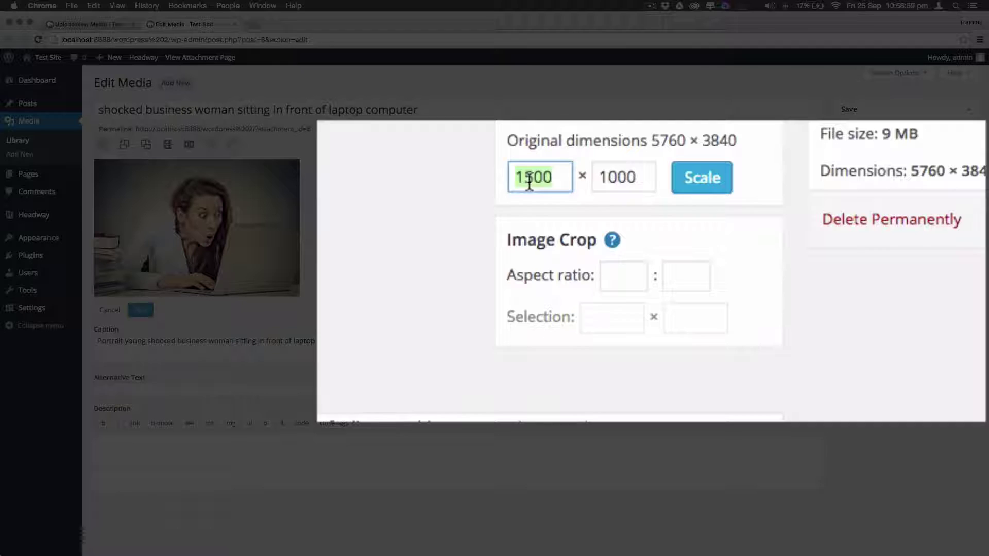
pyautogui.write('800')
pyautogui.press('Tab')
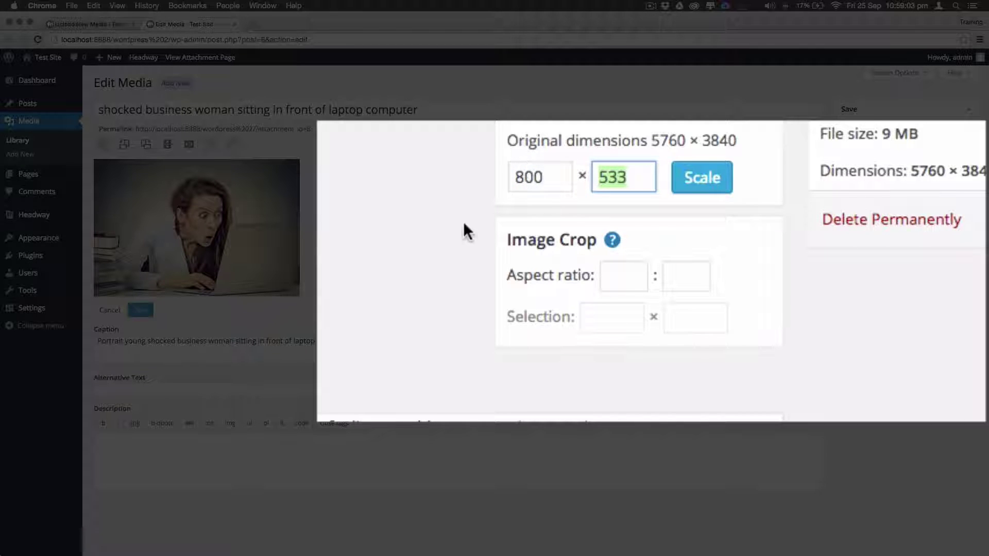
pyautogui.doubleClick(516, 180)
pyautogui.write('1500')
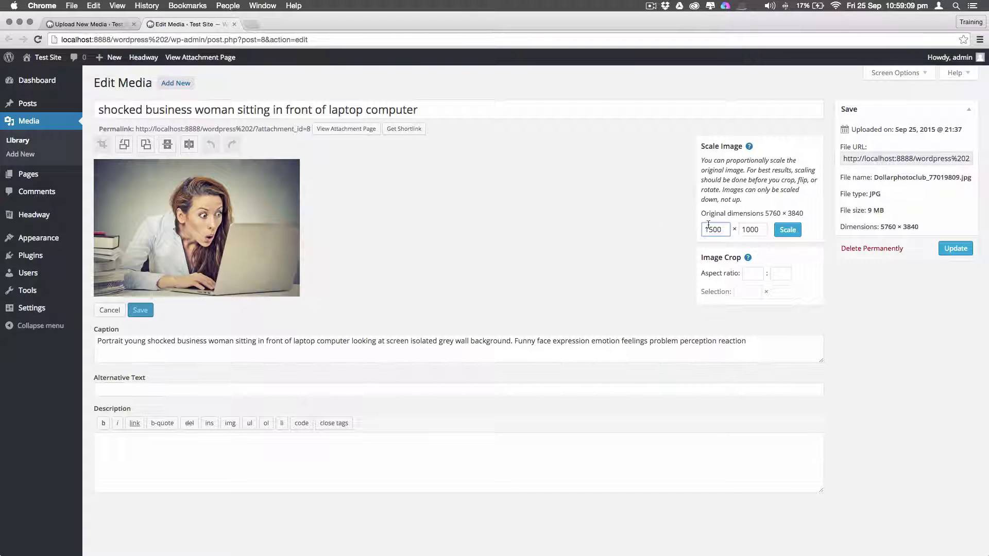
pyautogui.click(788, 230)
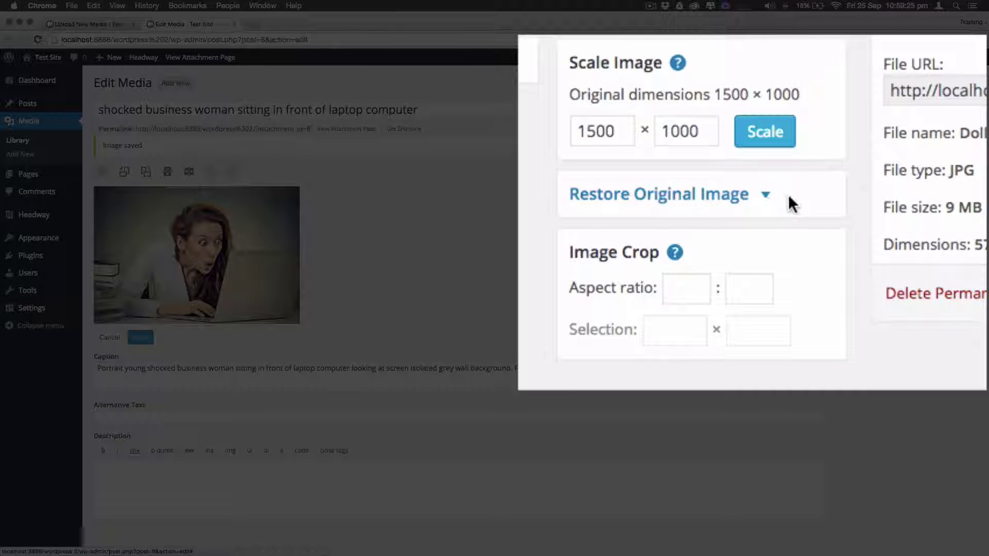
# Step: Expand the Restore Original Image section in the image editor sidebar
pyautogui.click(766, 197)
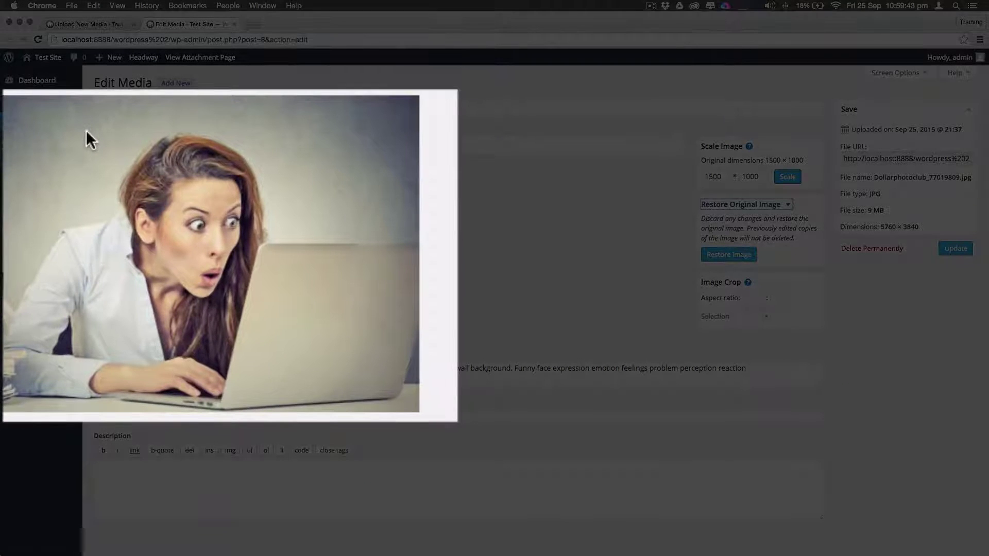
# Step: Draw a crop selection over the woman's face and adjust its edges to 435 × 566
pyautogui.moveTo(87, 132); pyautogui.dragTo(273, 314)
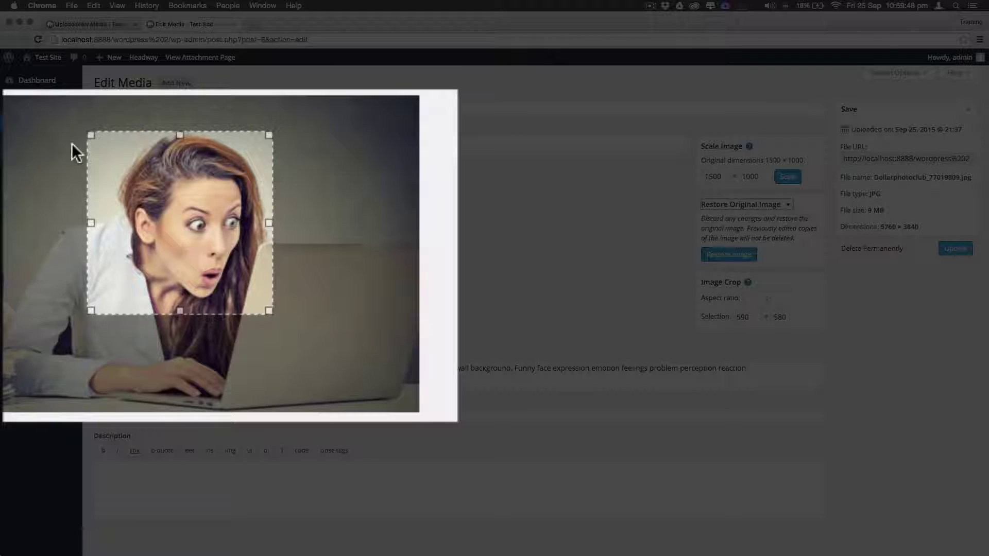
pyautogui.click(54, 137)
pyautogui.moveTo(89, 142); pyautogui.dragTo(288, 310)
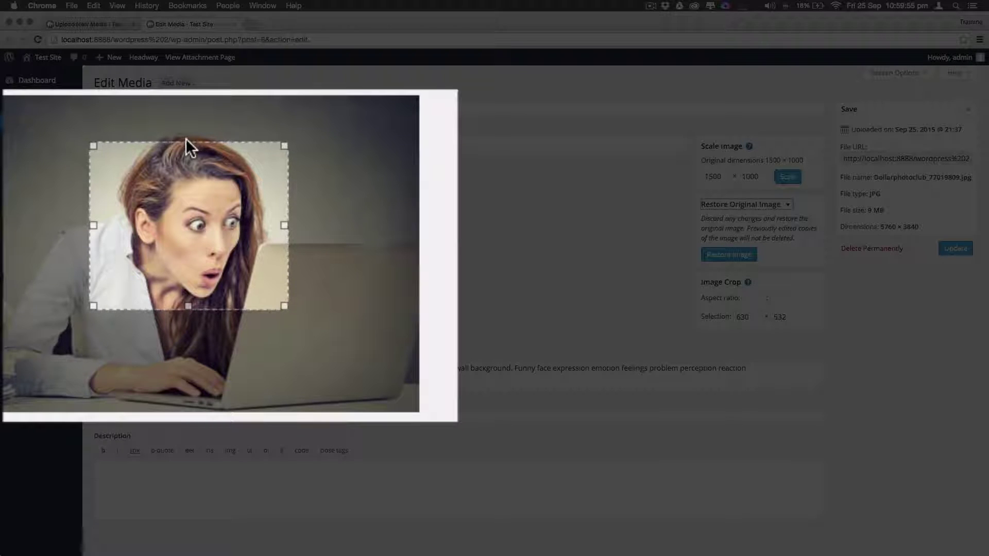
pyautogui.moveTo(186, 145)
pyautogui.mouseDown()
pyautogui.moveTo(188, 110)
pyautogui.moveTo(187, 130)
pyautogui.mouseUp()
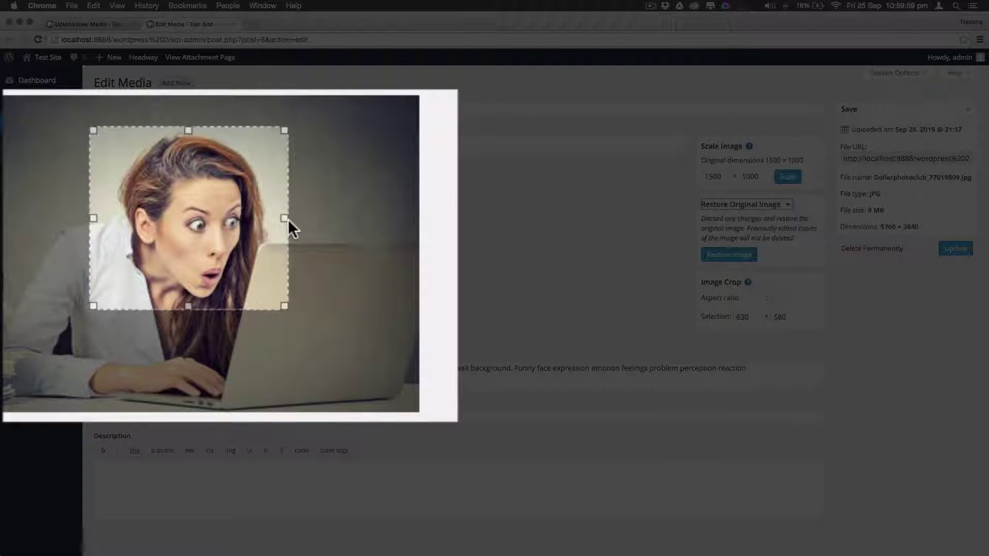
pyautogui.moveTo(286, 218); pyautogui.dragTo(250, 218)
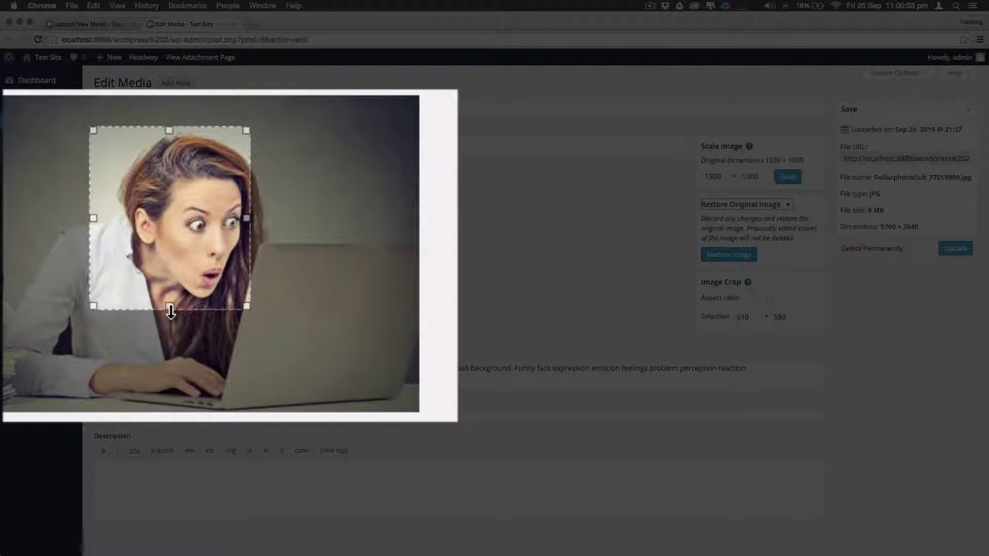
pyautogui.moveTo(170, 311); pyautogui.dragTo(170, 306)
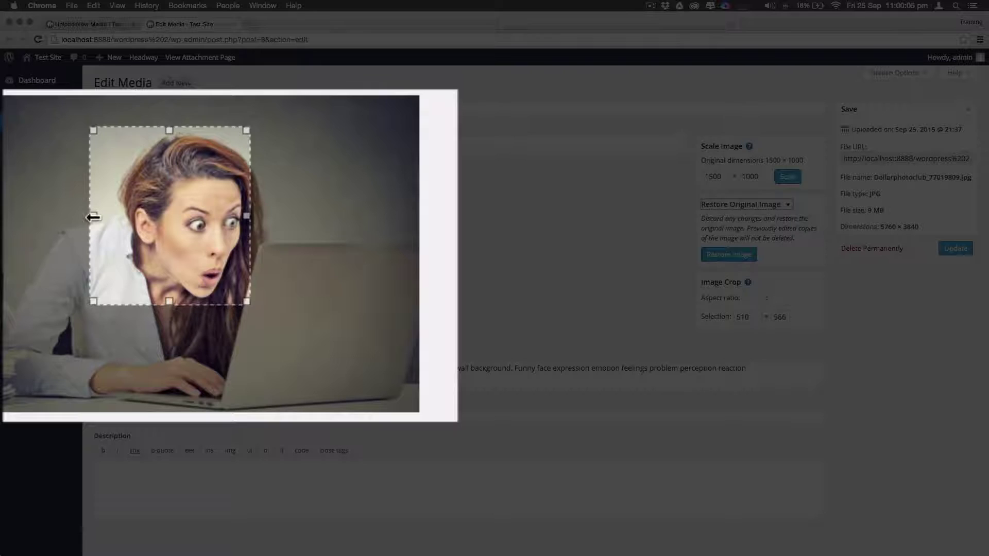
pyautogui.moveTo(92, 218); pyautogui.dragTo(117, 217)
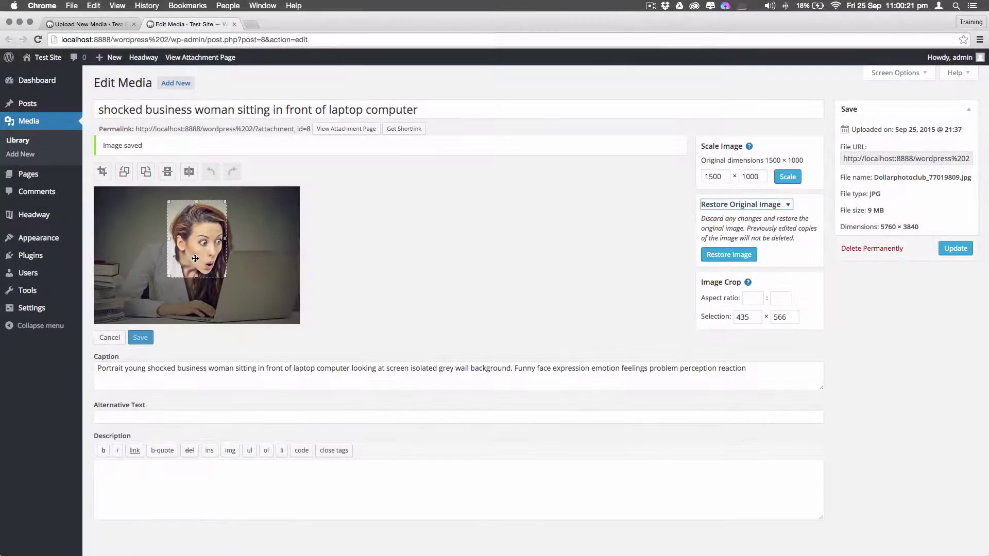
pyautogui.moveTo(195, 259); pyautogui.dragTo(198, 260)
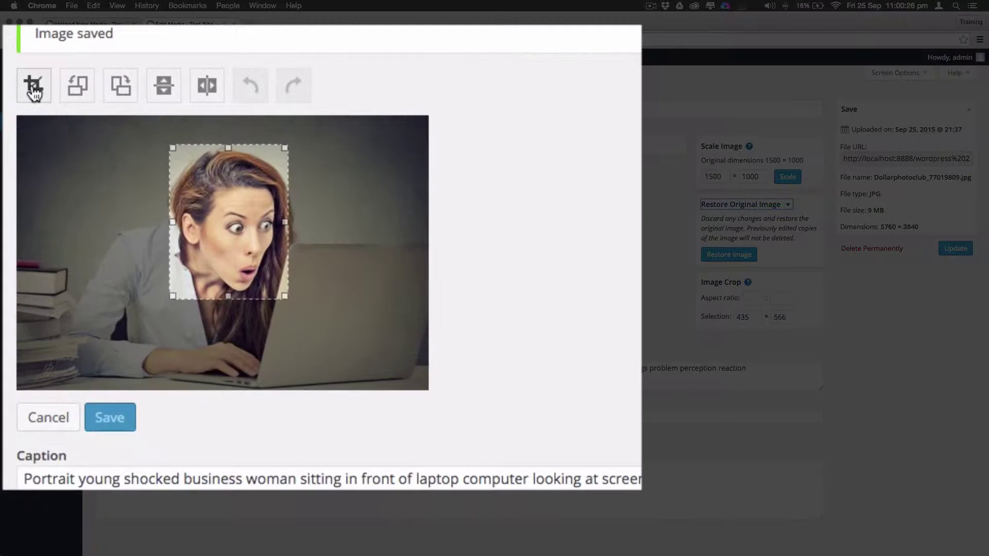
# Step: Crop the photo to the face selection and save it at 435 × 566
pyautogui.click(101, 171)
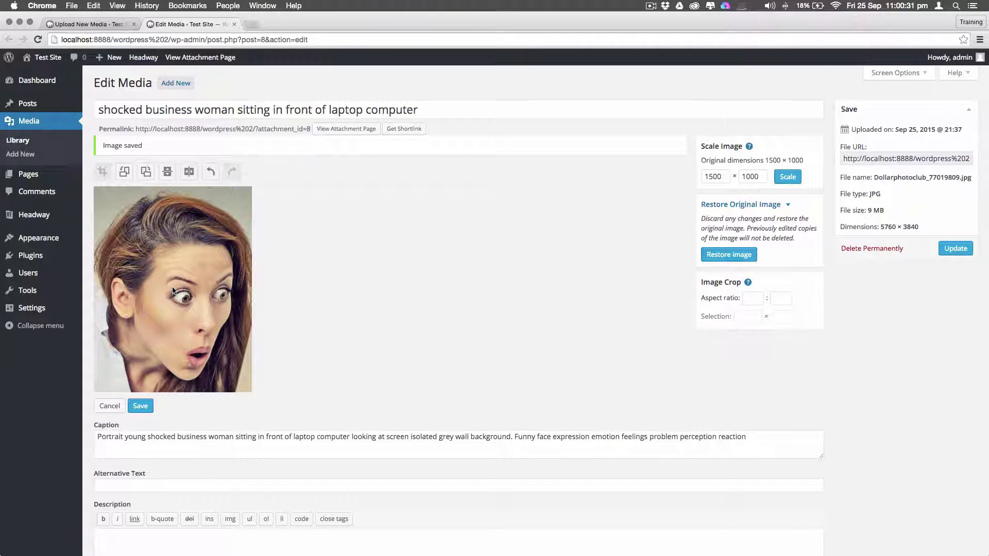
pyautogui.click(140, 406)
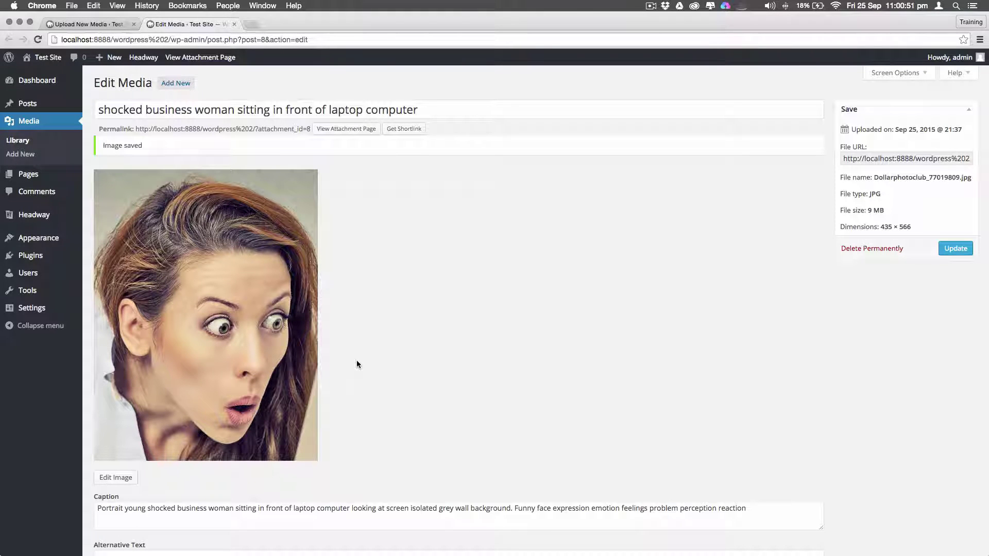
# Step: Reopen the cropped photo in the editor and rotate it left in quarter turns back to upright
pyautogui.click(118, 479)
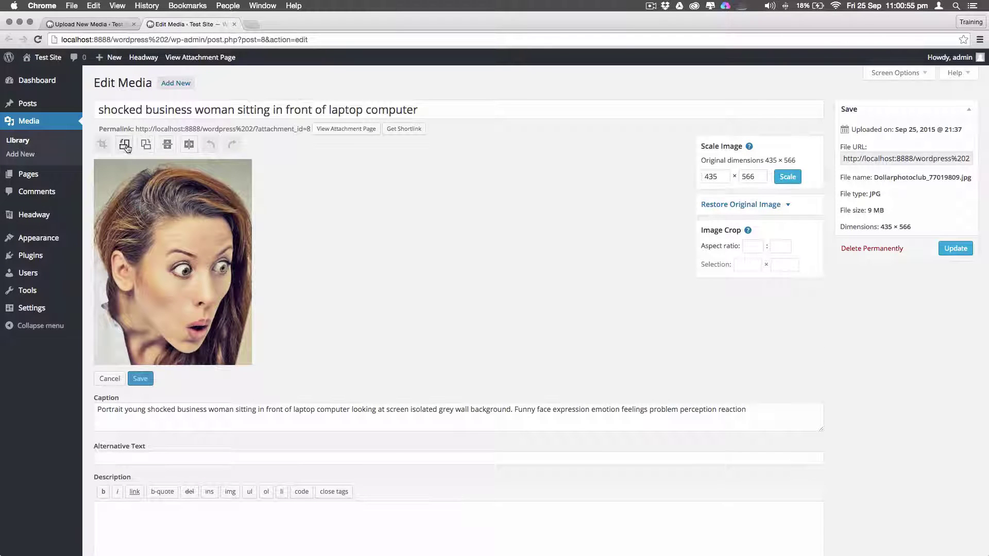
pyautogui.click(124, 144)
pyautogui.click(124, 145)
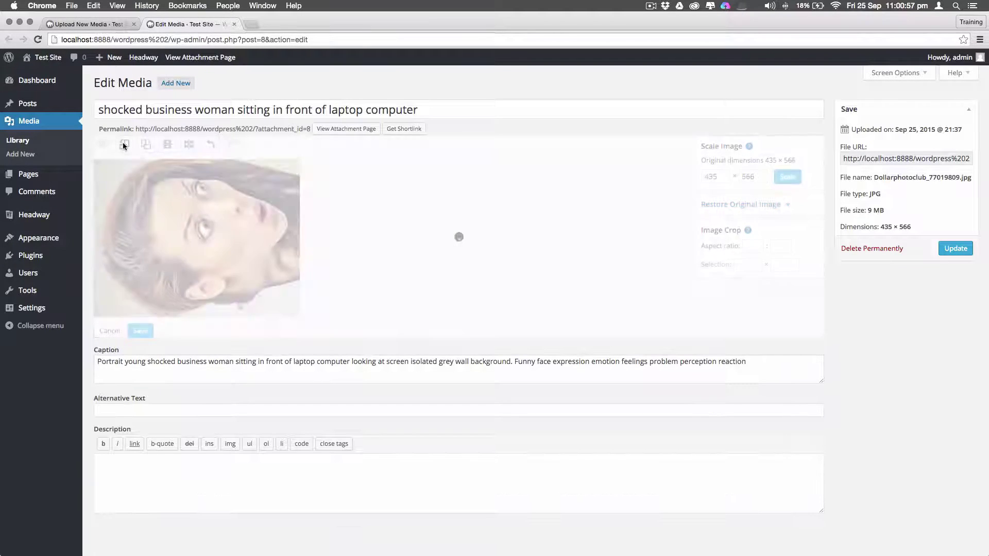
pyautogui.click(123, 144)
pyautogui.click(124, 144)
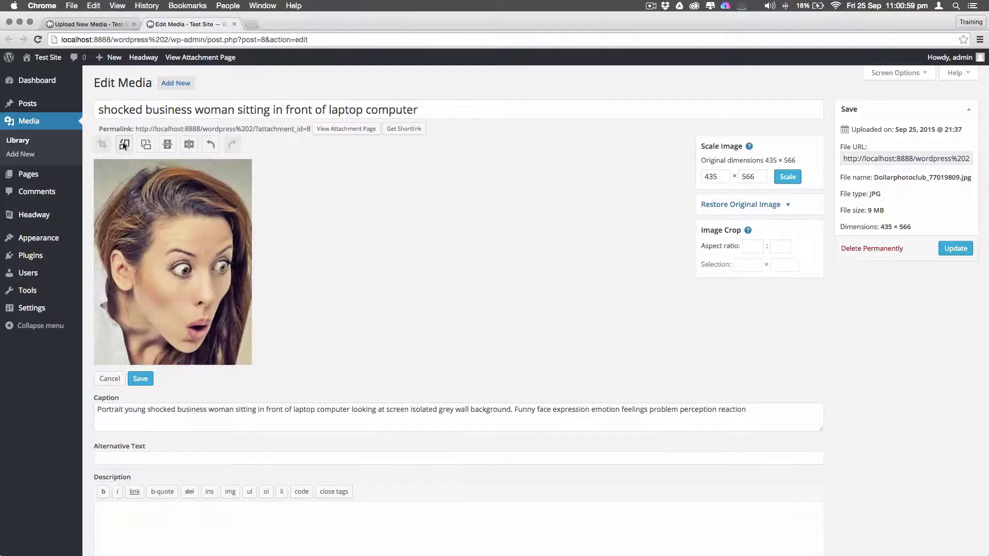
pyautogui.click(124, 144)
pyautogui.click(124, 145)
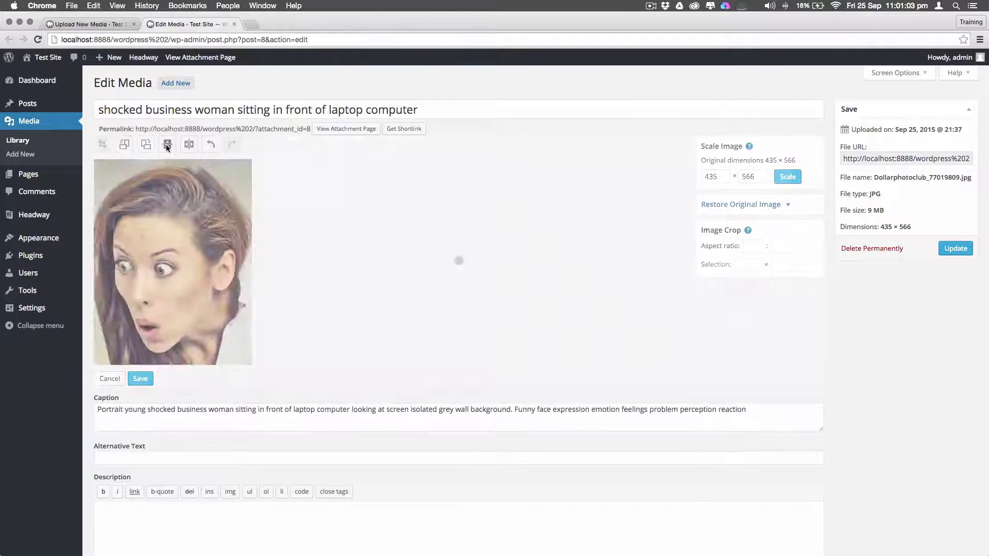
# Step: Flip the photo vertically back and forth, mirror and undo it, then save at 434 × 565
pyautogui.click(166, 145)
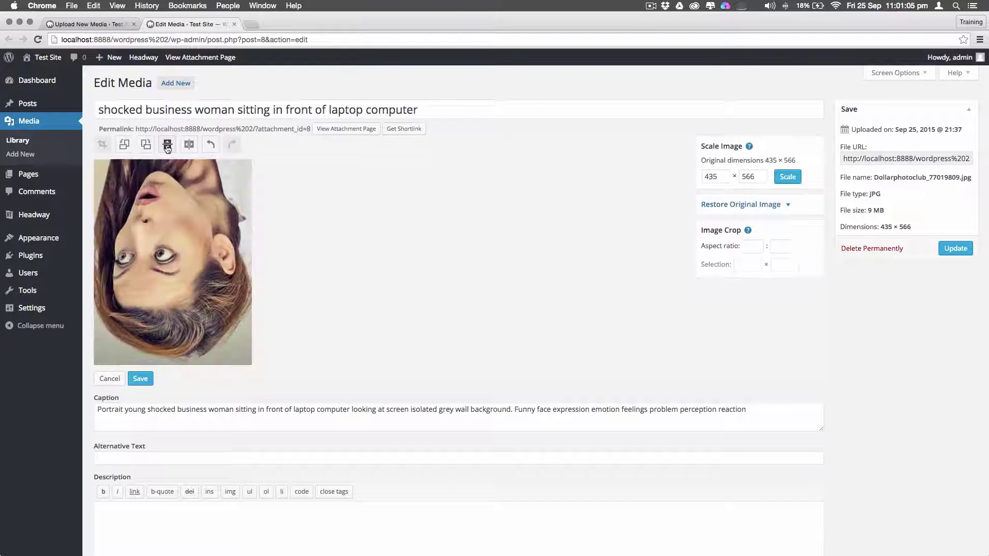
pyautogui.click(166, 145)
pyautogui.click(166, 144)
pyautogui.click(166, 144)
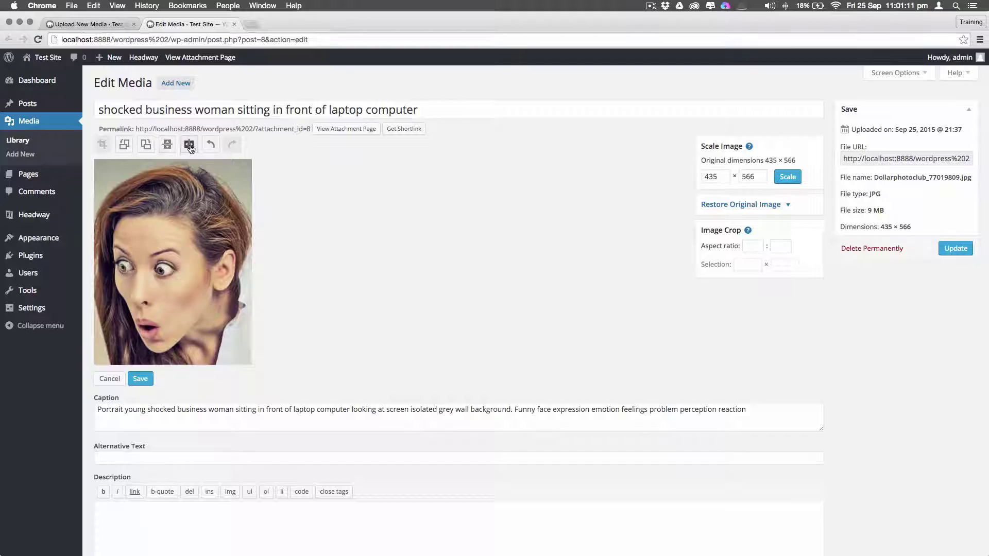
pyautogui.click(189, 145)
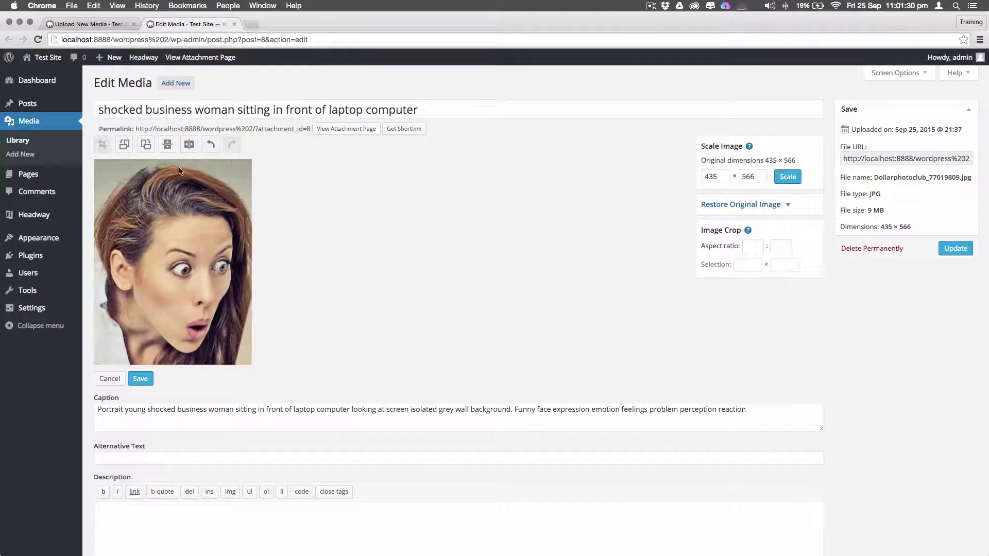
pyautogui.click(208, 144)
pyautogui.click(231, 147)
pyautogui.click(139, 379)
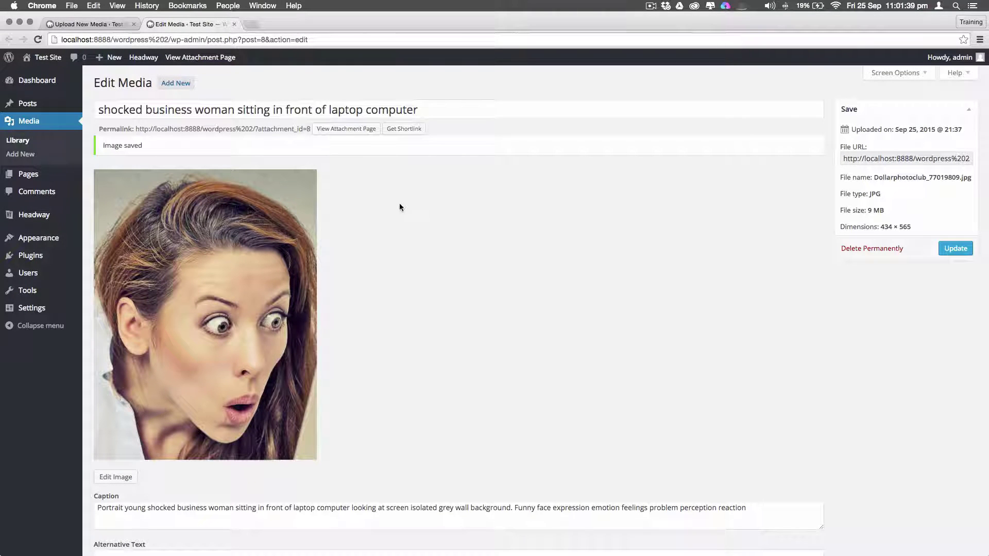
# Step: From the Library grid, open the woman's photo in the editor and restore its original 5760 × 3840 image
pyautogui.click(21, 140)
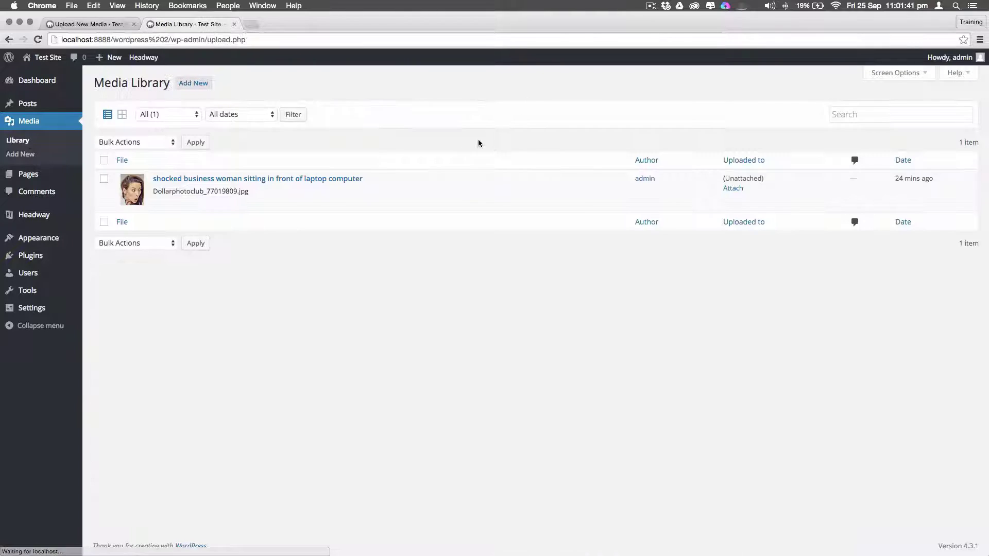
pyautogui.click(122, 114)
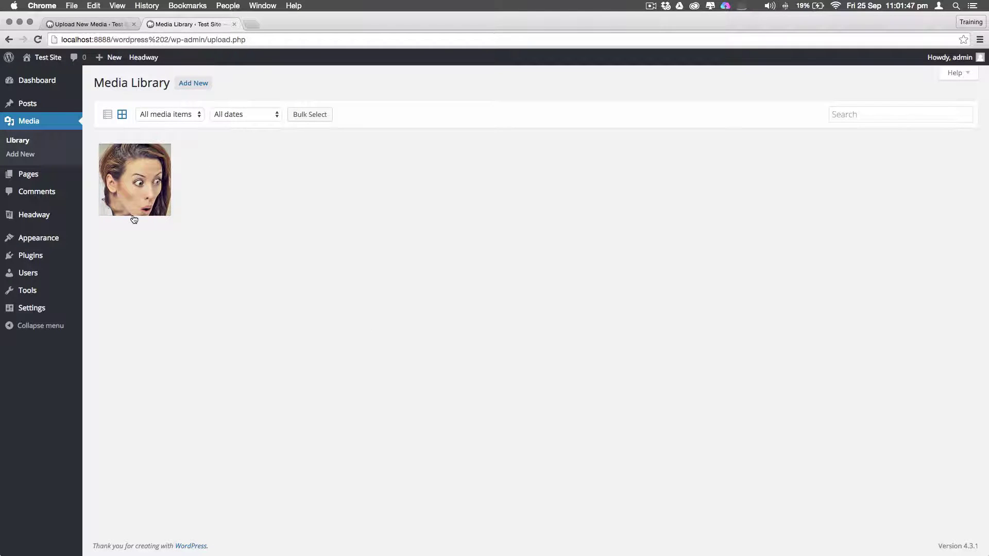
pyautogui.click(136, 188)
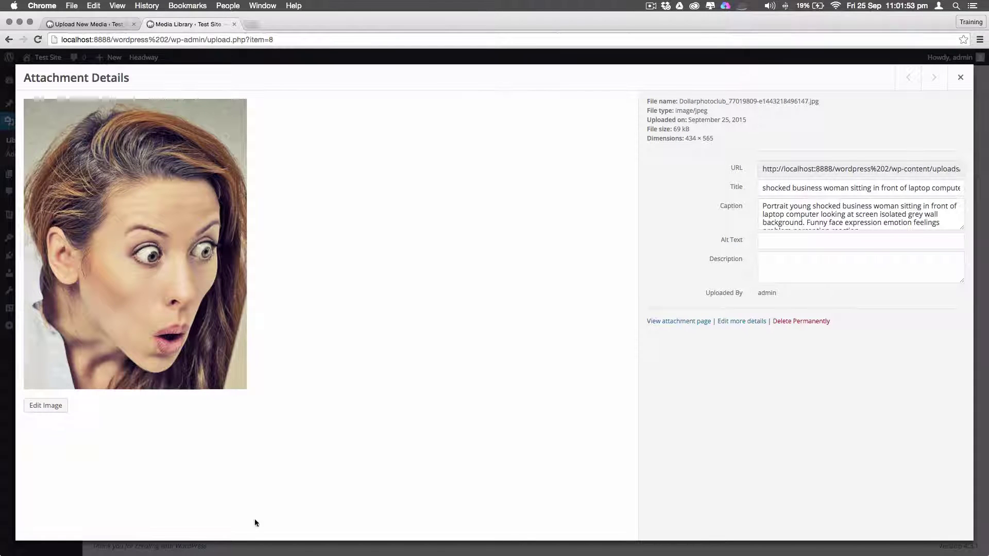
pyautogui.click(45, 406)
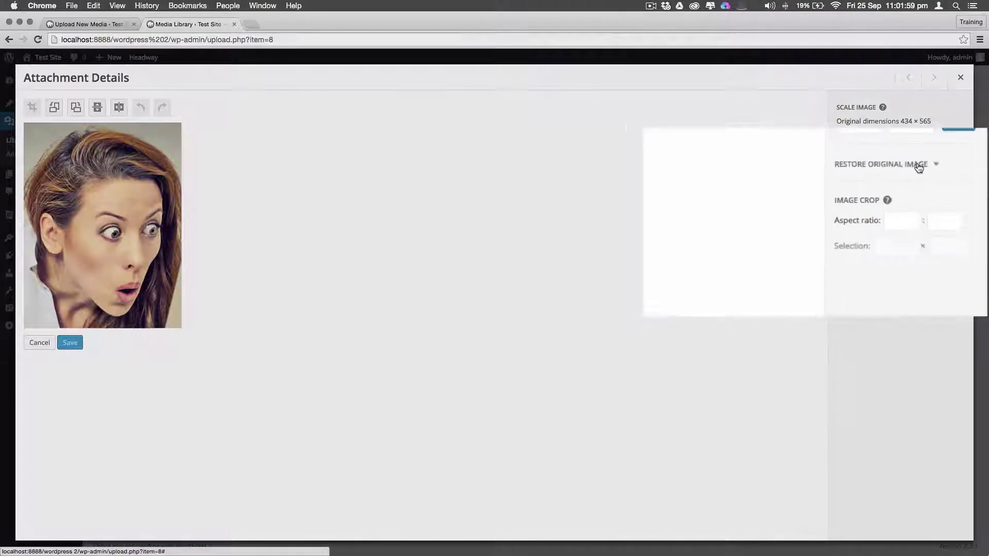
pyautogui.click(908, 174)
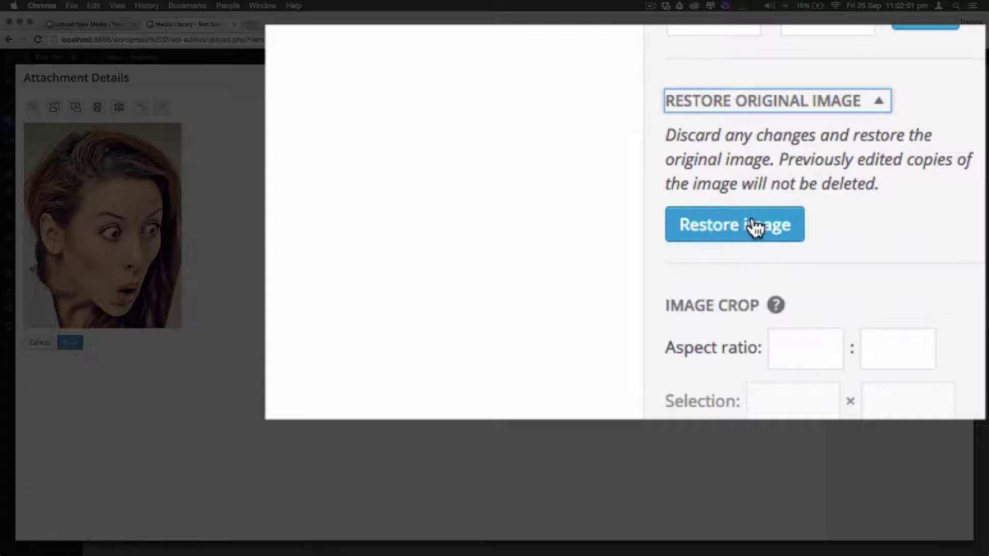
pyautogui.click(870, 219)
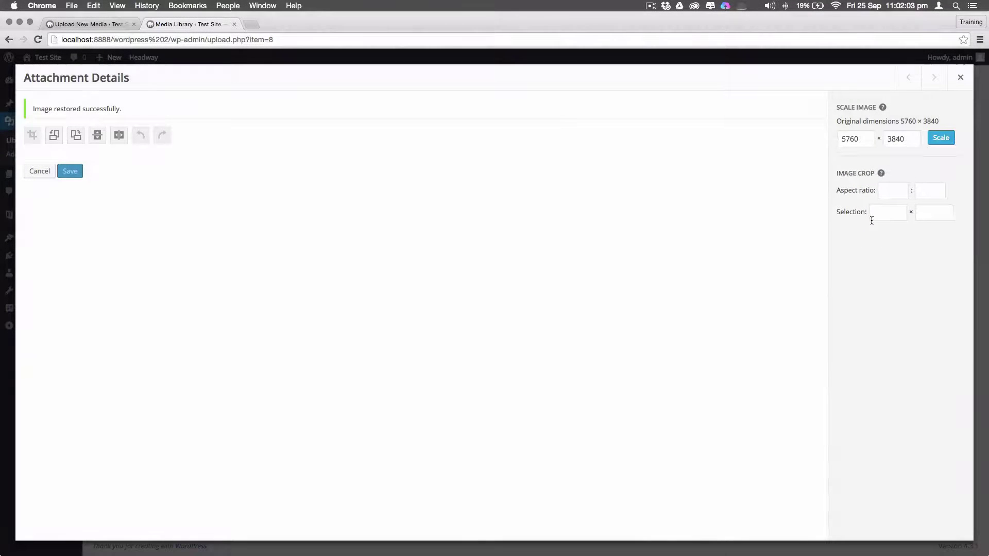